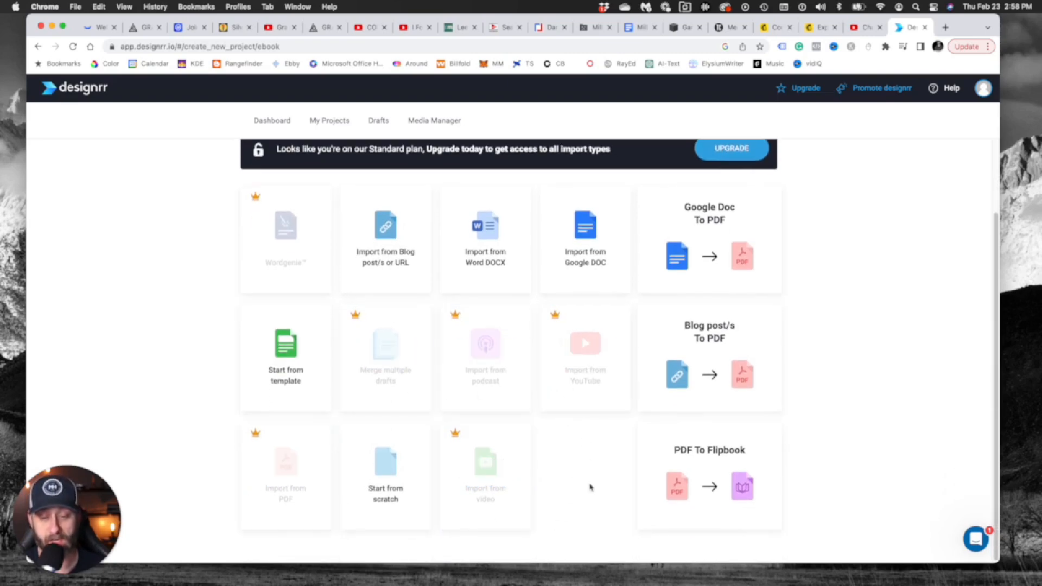
Step: Import the LinkedIn article "3 Simple Reasons Why People Ignore Your Marketing" from its URL and continue without adding tags
{"action": "scroll", "coordinate": [585, 446], "scroll_direction": "up", "scroll_amount": 3}
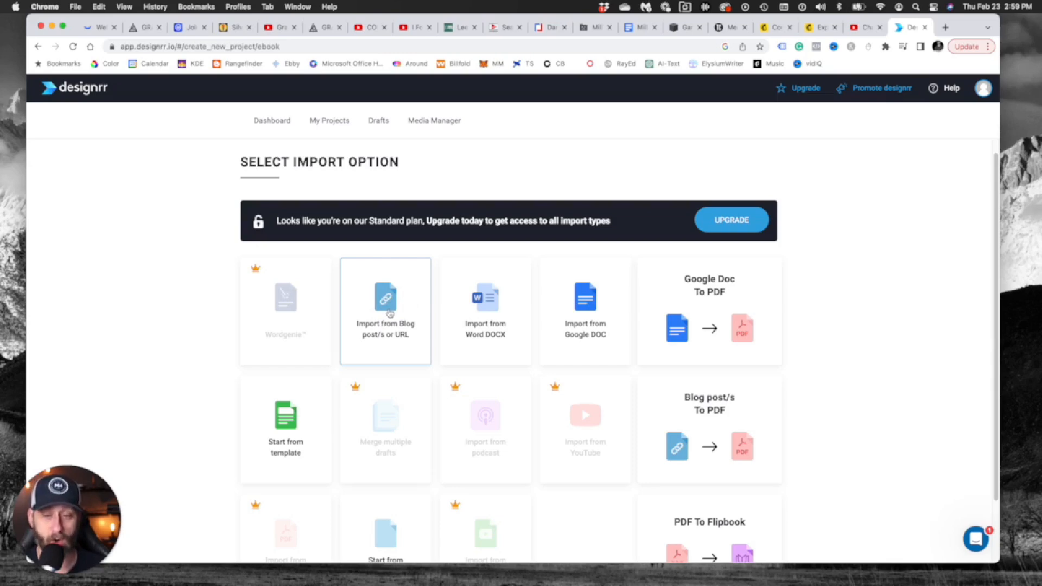
{"action": "left_click", "coordinate": [389, 314]}
{"action": "right_click", "coordinate": [343, 277]}
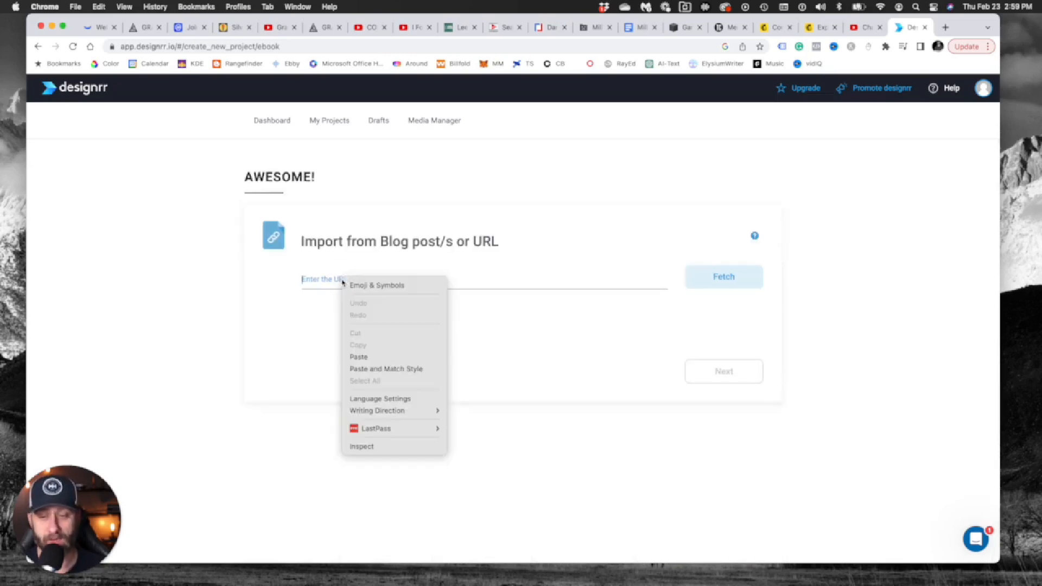
{"action": "left_click", "coordinate": [359, 357]}
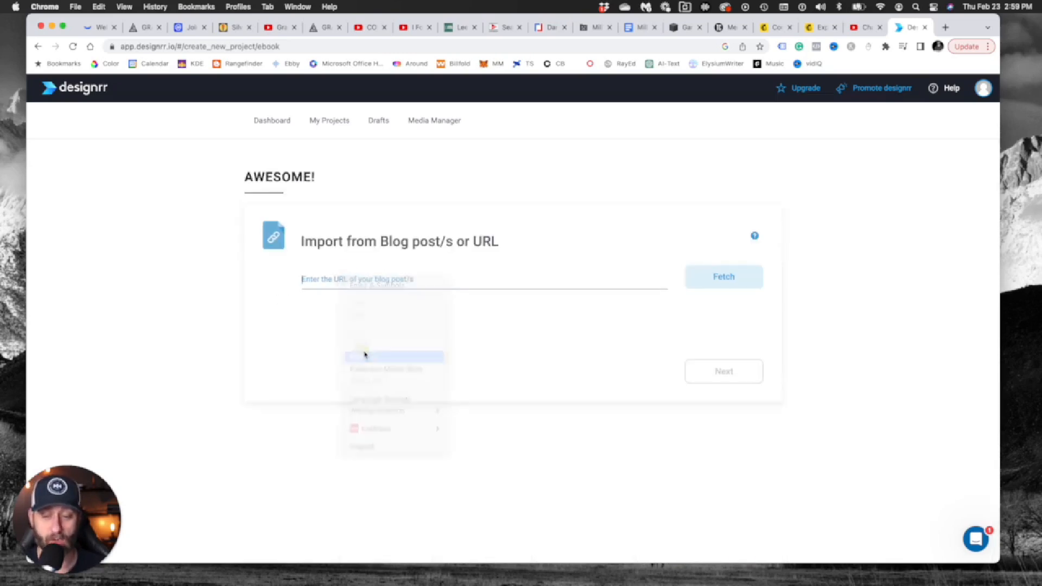
{"action": "left_click", "coordinate": [711, 280]}
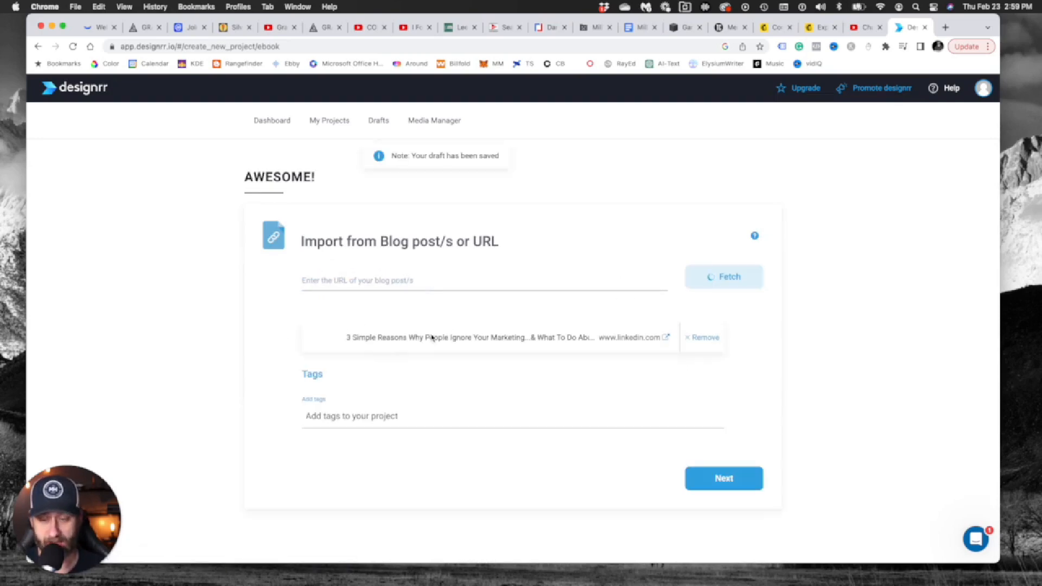
{"action": "left_click", "coordinate": [563, 397]}
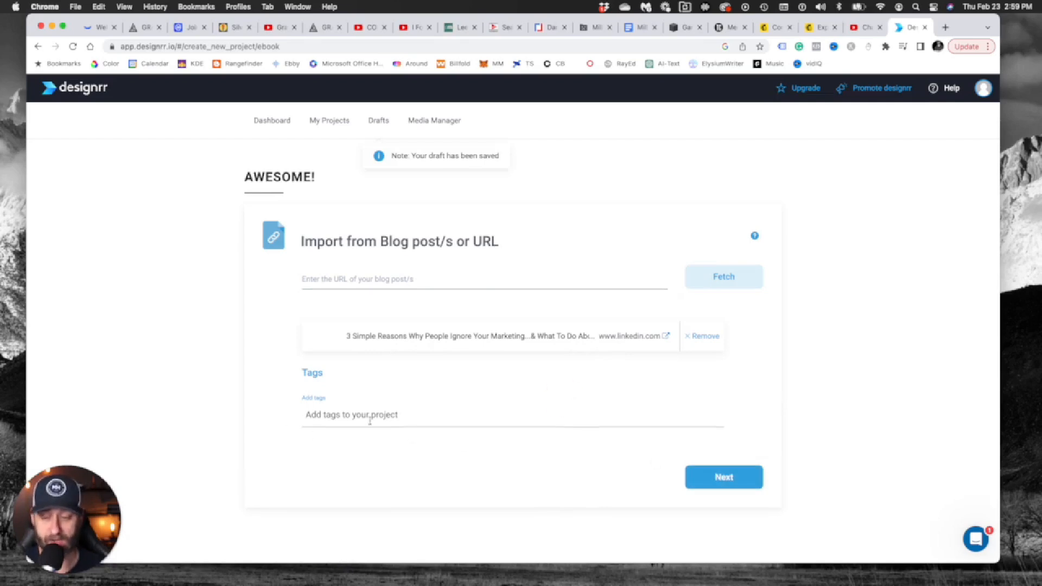
{"action": "left_click", "coordinate": [722, 478]}
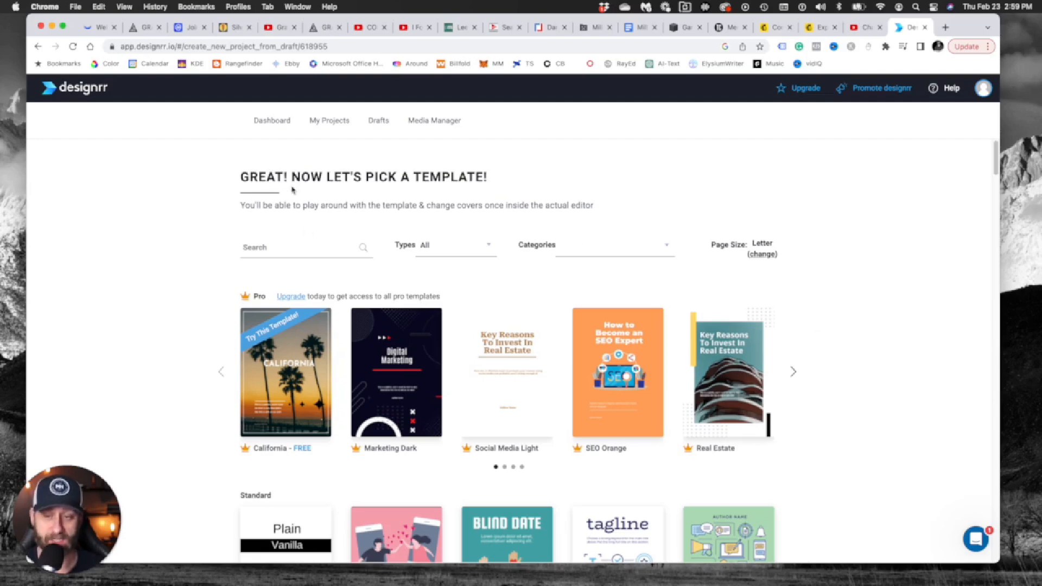
Step: Create the ebook with the standard E-commerce 2-02 template
{"action": "mouse_move", "coordinate": [489, 383]}
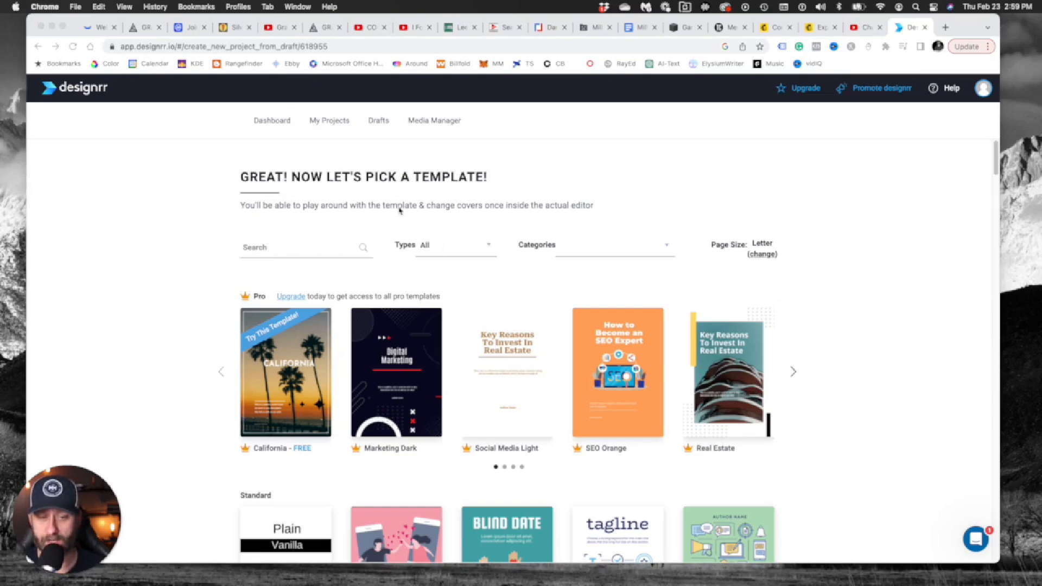
{"action": "scroll", "coordinate": [808, 335], "scroll_direction": "down", "scroll_amount": 5}
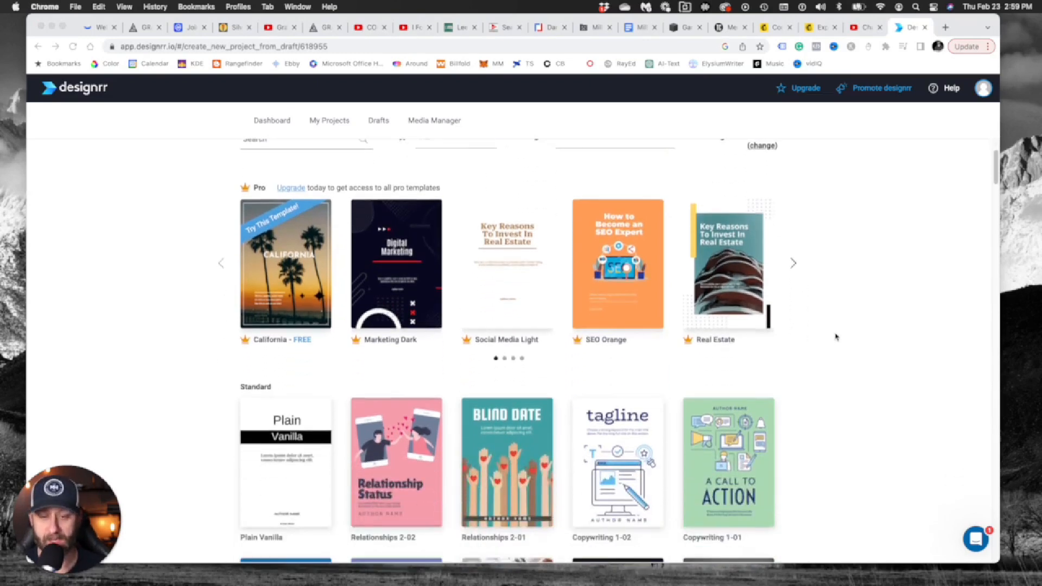
{"action": "scroll", "coordinate": [843, 337], "scroll_direction": "down", "scroll_amount": 1}
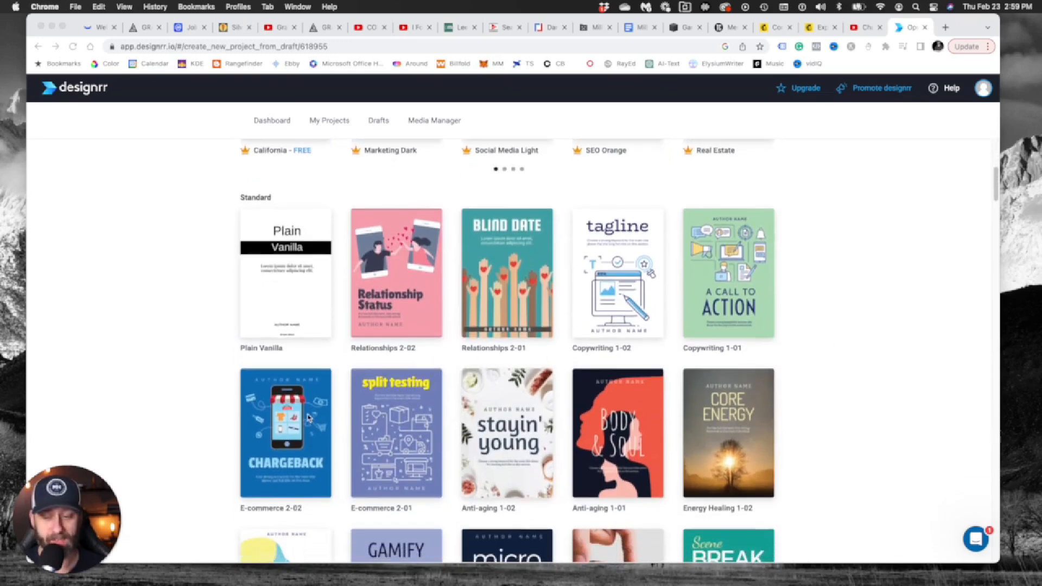
{"action": "left_click", "coordinate": [256, 415]}
{"action": "left_click", "coordinate": [286, 422]}
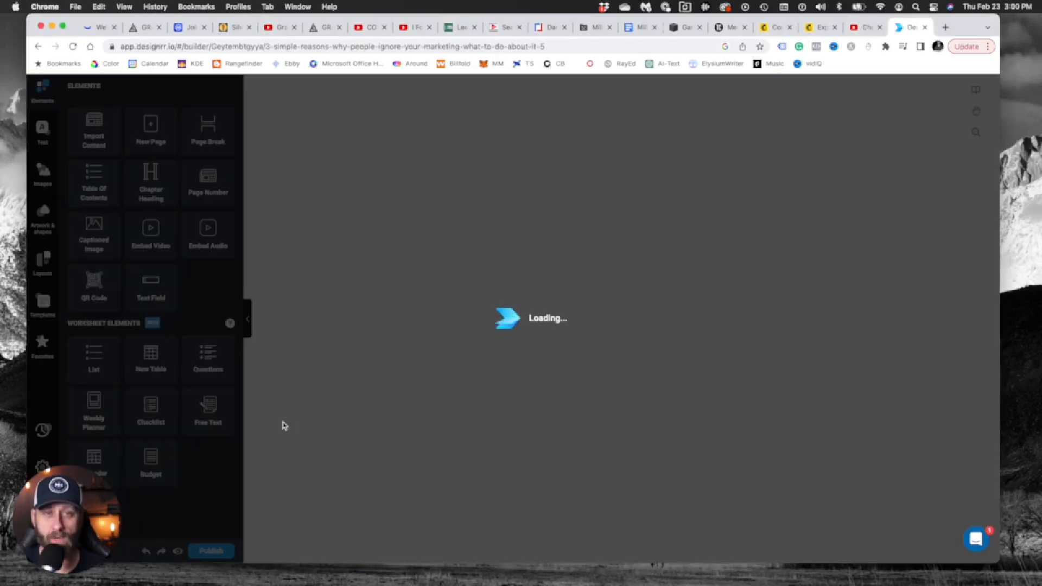
Step: Examine the generated ebook's cover page and the layout of the imported article on its first pages
{"action": "scroll", "coordinate": [283, 426], "scroll_direction": "down", "scroll_amount": 10}
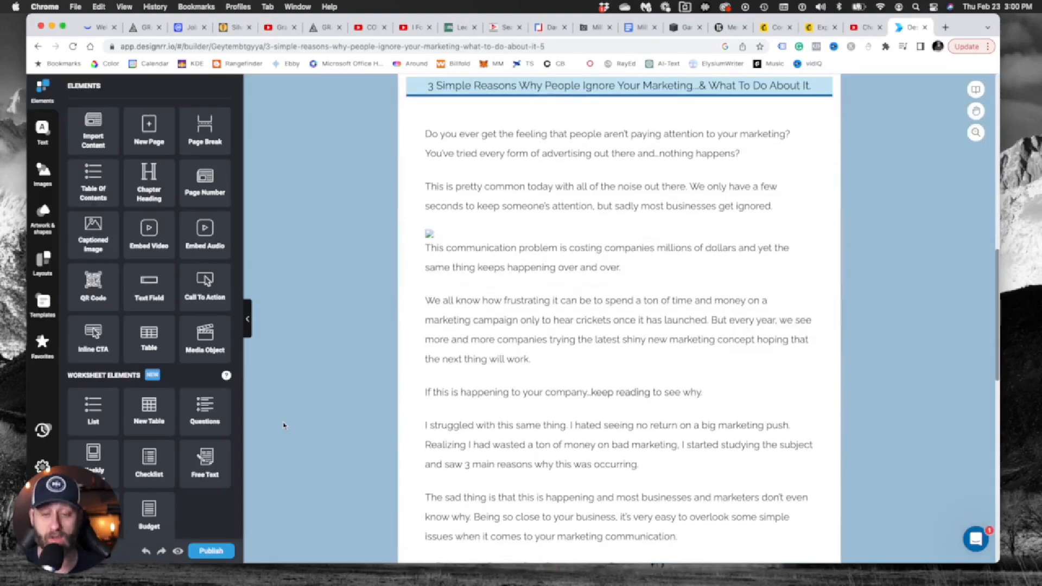
{"action": "scroll", "coordinate": [535, 324], "scroll_direction": "up", "scroll_amount": 10}
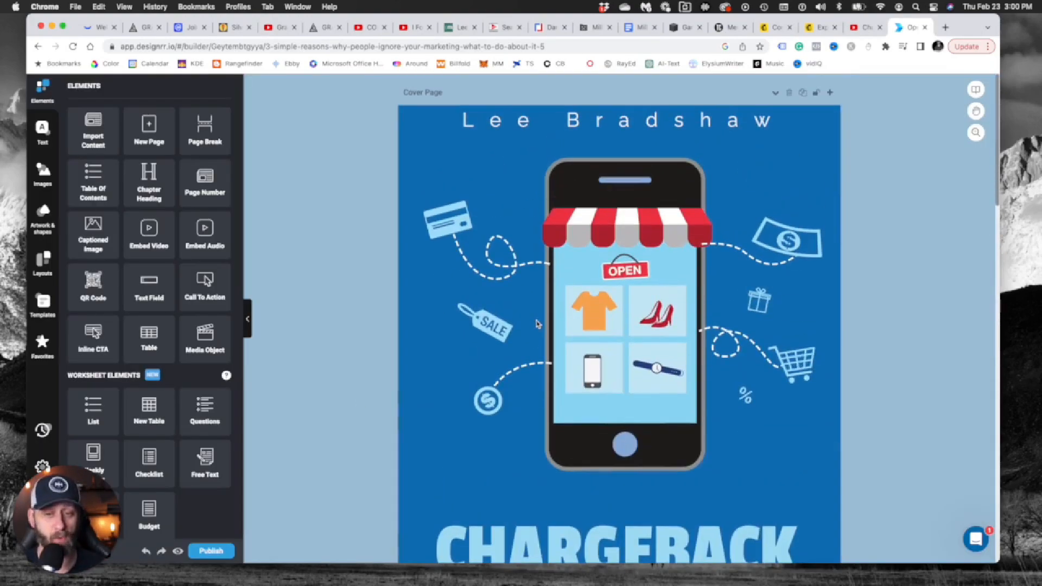
{"action": "scroll", "coordinate": [584, 377], "scroll_direction": "down", "scroll_amount": 5}
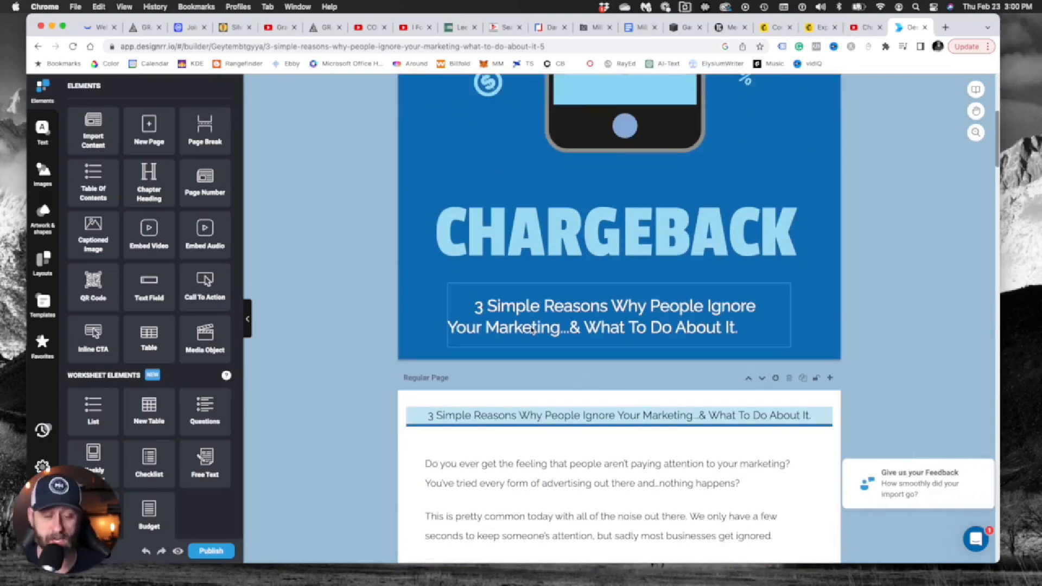
{"action": "scroll", "coordinate": [688, 328], "scroll_direction": "down", "scroll_amount": 5}
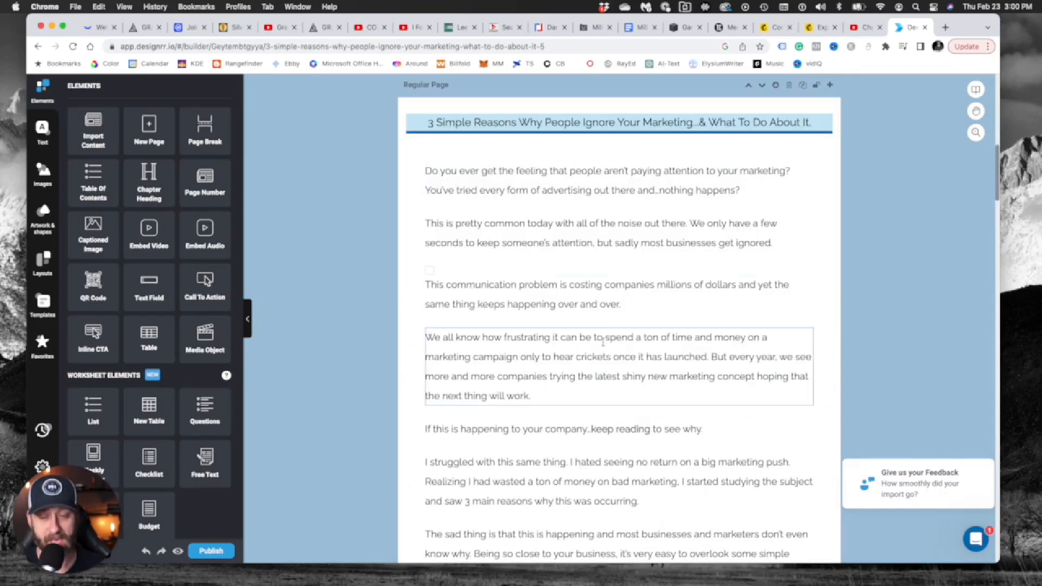
{"action": "scroll", "coordinate": [604, 350], "scroll_direction": "down", "scroll_amount": 5}
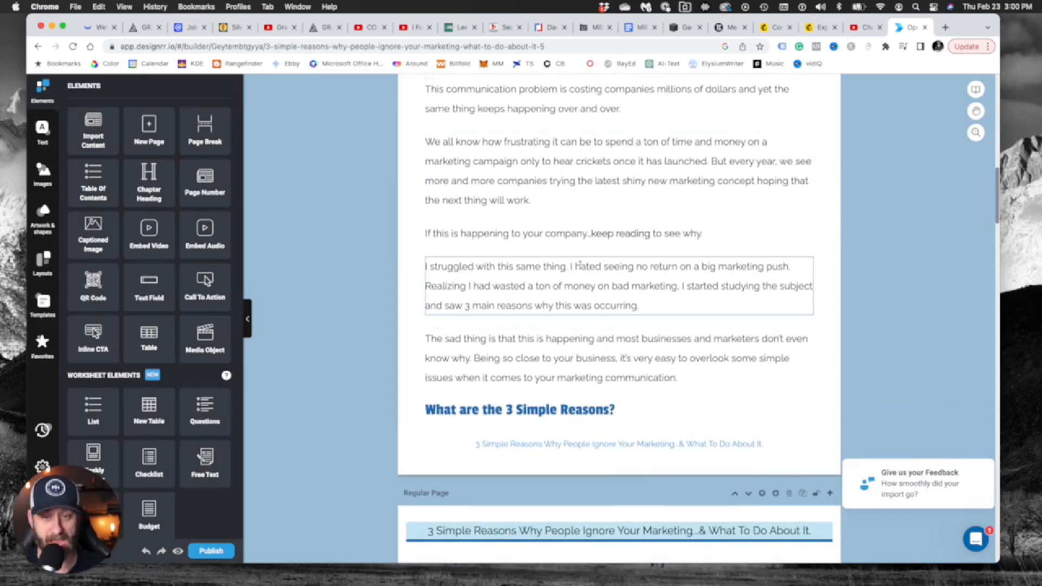
{"action": "scroll", "coordinate": [554, 205], "scroll_direction": "down", "scroll_amount": 5}
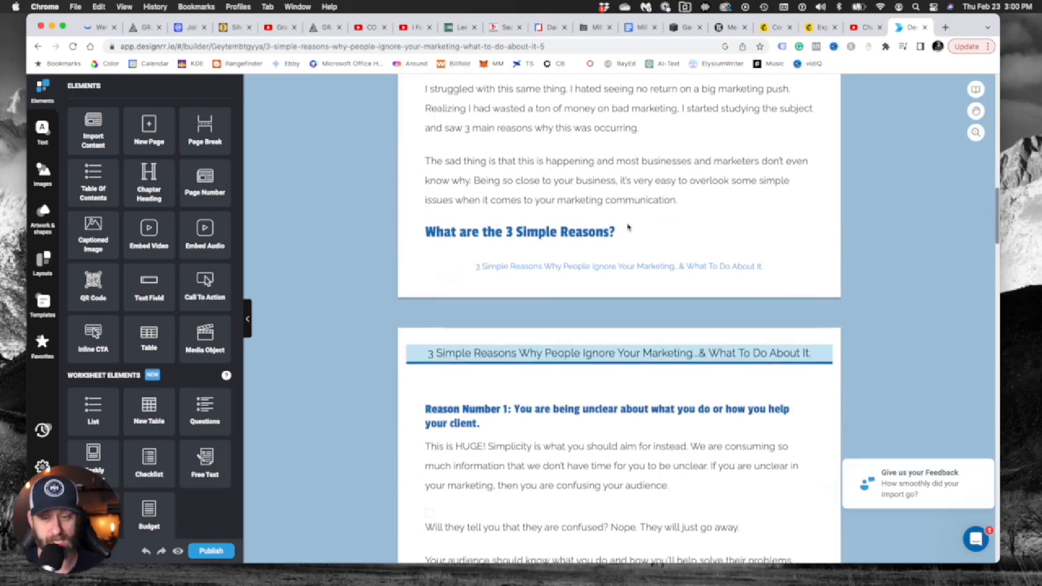
{"action": "scroll", "coordinate": [630, 226], "scroll_direction": "down", "scroll_amount": 1}
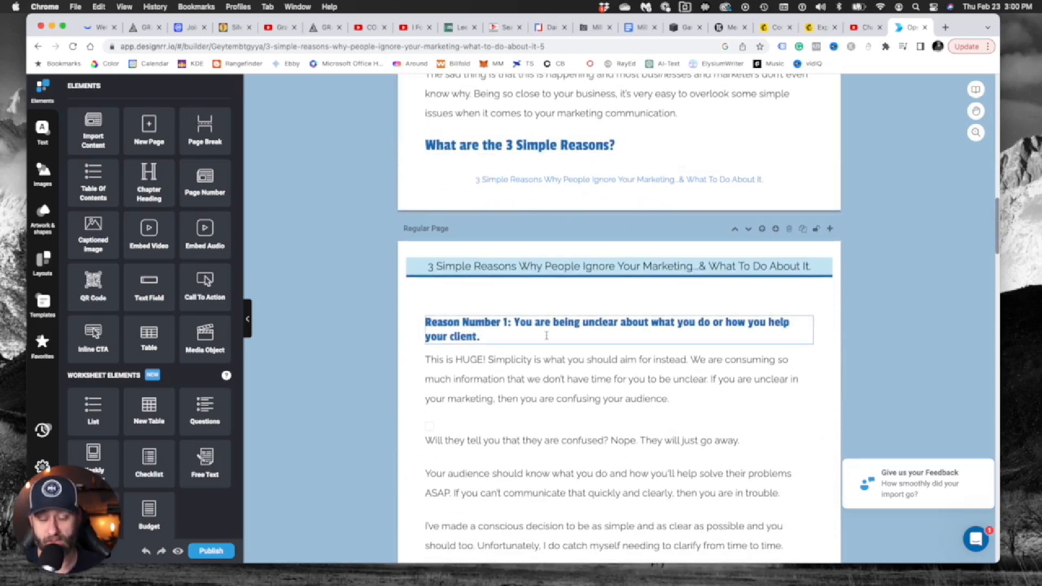
Step: Move the "What are the 3 Simple Reasons?" heading slightly lower, just above the page footer
{"action": "left_click", "coordinate": [423, 144]}
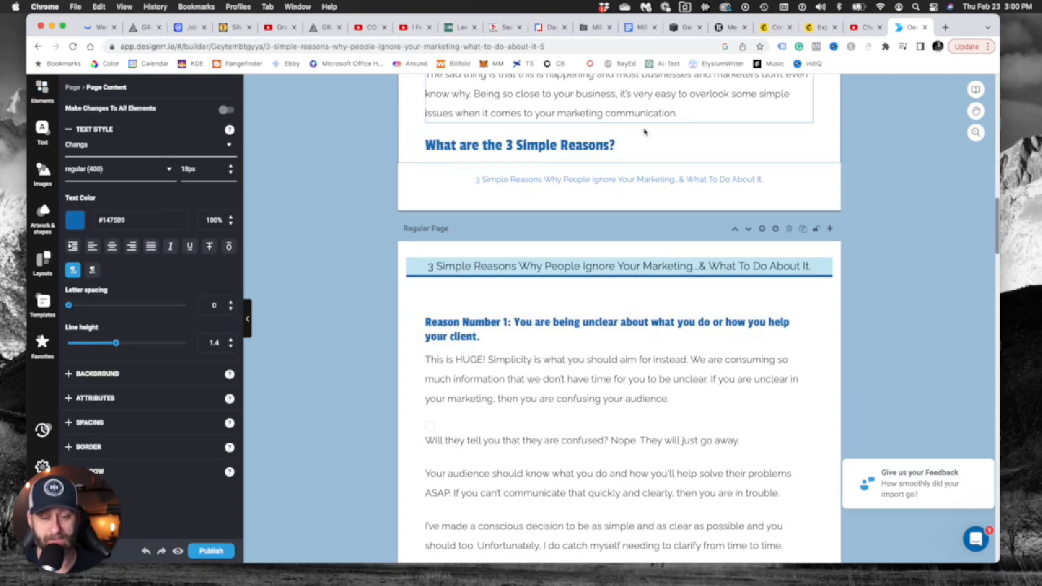
{"action": "left_click", "coordinate": [426, 146]}
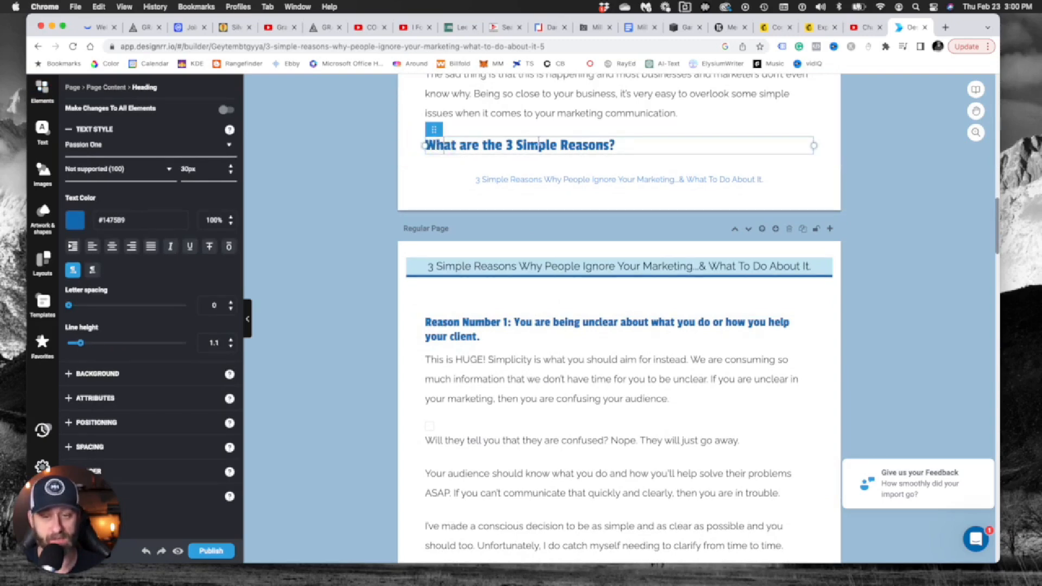
{"action": "left_click_drag", "start_coordinate": [433, 131], "coordinate": [505, 152]}
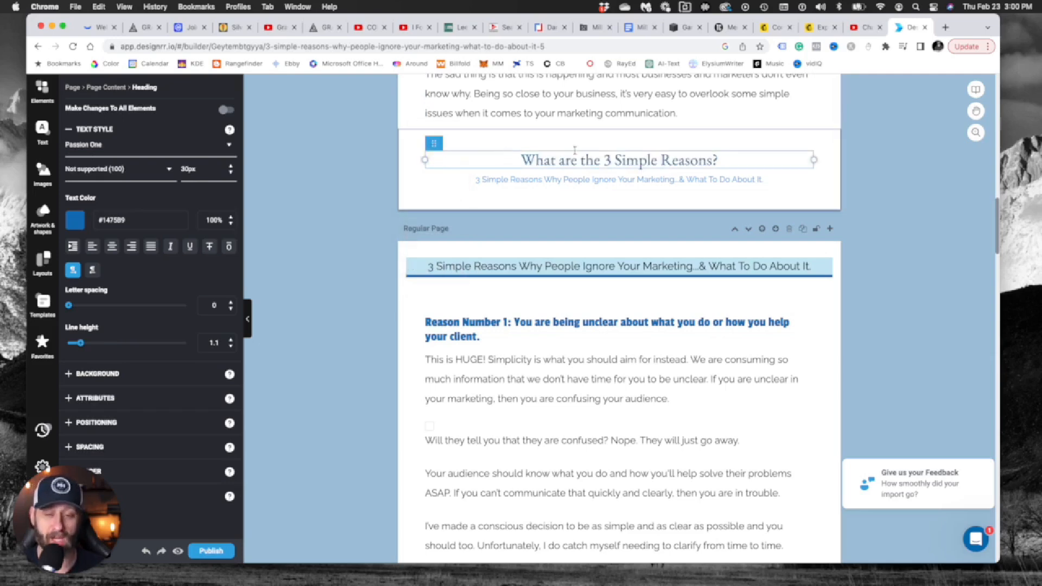
Step: View the text color options for the selected heading
{"action": "scroll", "coordinate": [574, 150], "scroll_direction": "down", "scroll_amount": 3}
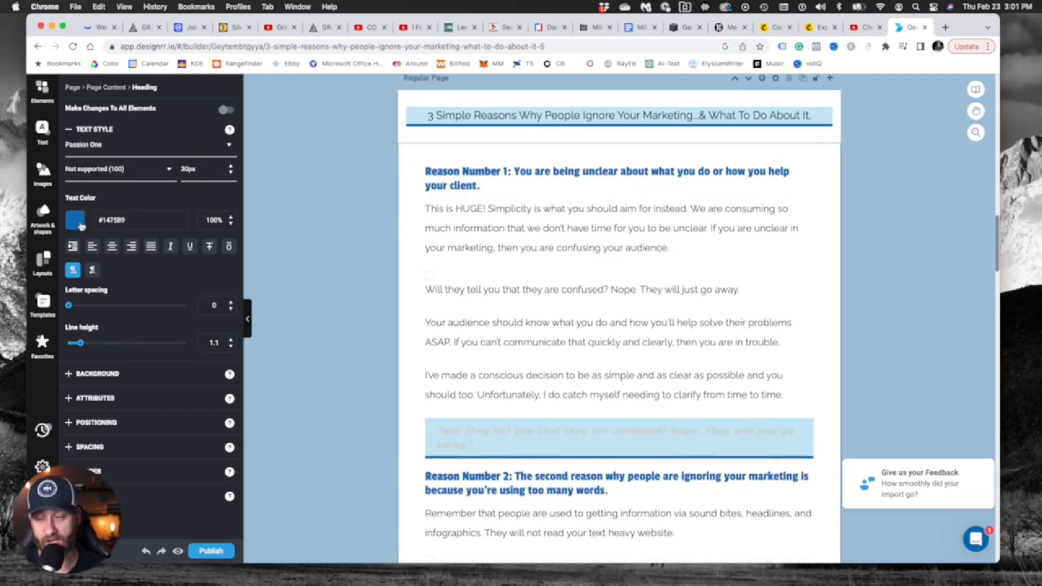
{"action": "left_click", "coordinate": [76, 222]}
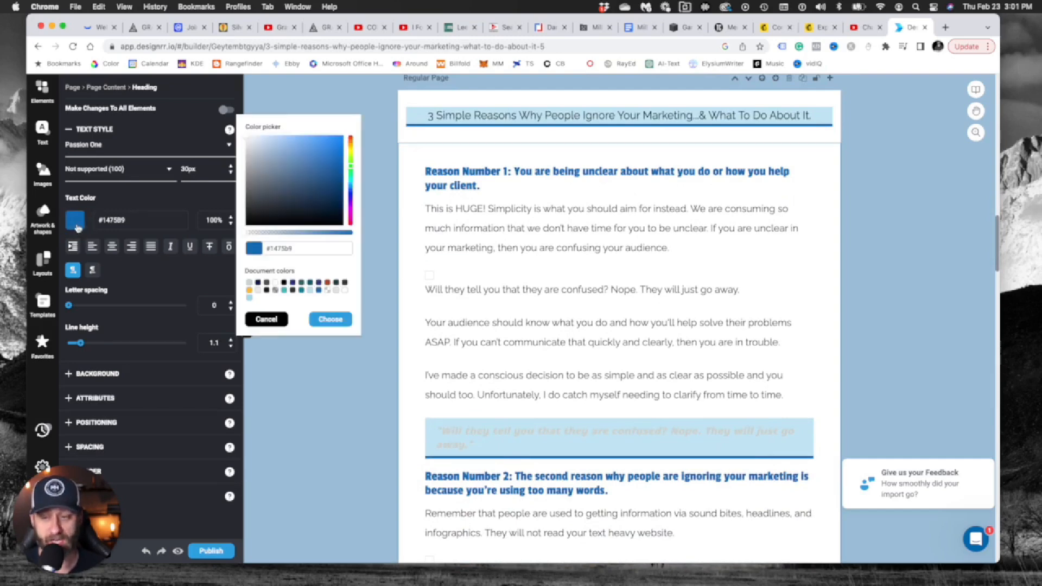
{"action": "left_click", "coordinate": [129, 287]}
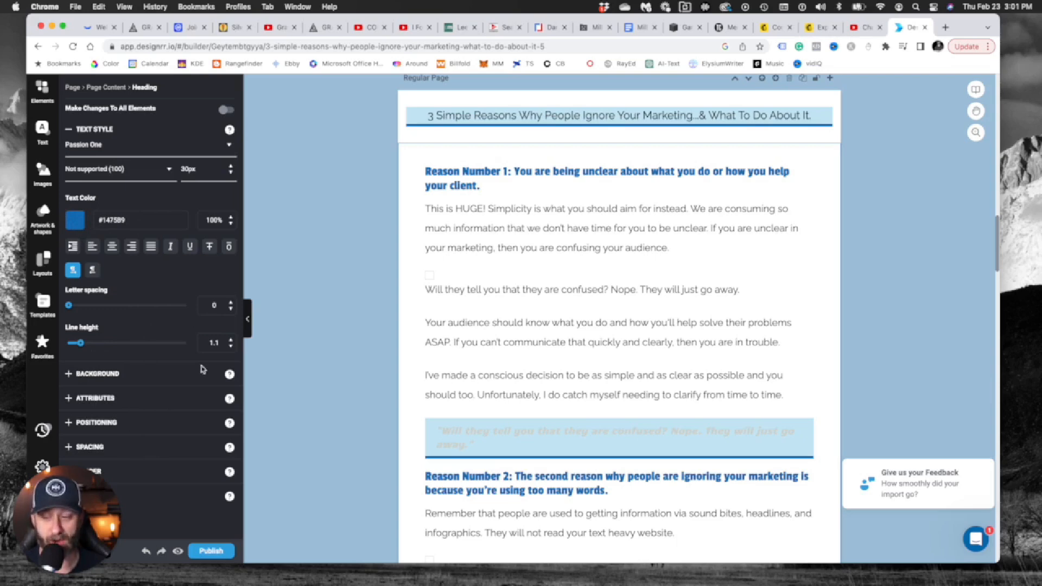
{"action": "scroll", "coordinate": [634, 211], "scroll_direction": "down", "scroll_amount": 7}
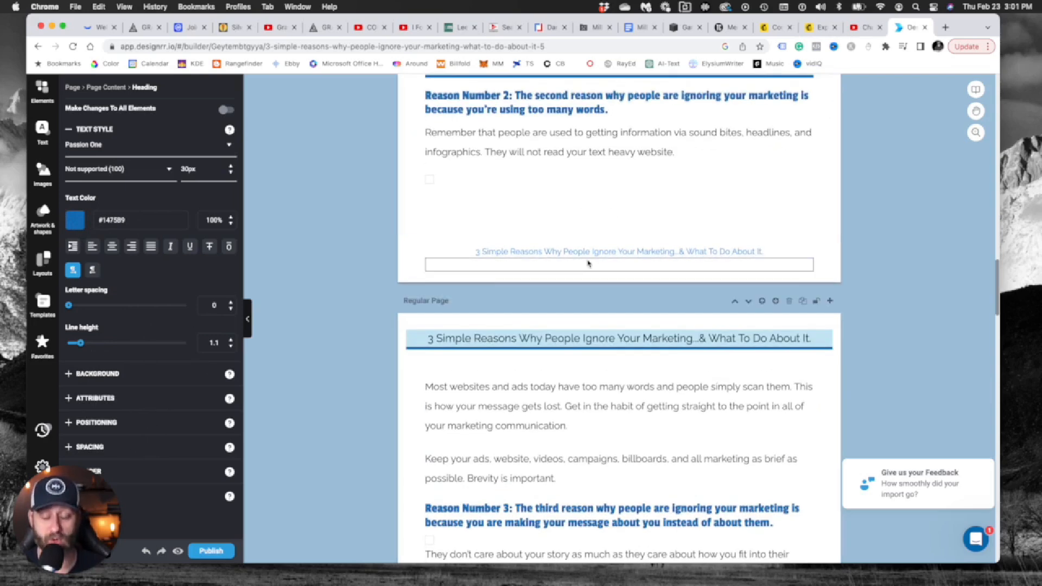
{"action": "scroll", "coordinate": [602, 293], "scroll_direction": "down", "scroll_amount": 3}
{"action": "scroll", "coordinate": [617, 320], "scroll_direction": "down", "scroll_amount": 15}
{"action": "scroll", "coordinate": [617, 320], "scroll_direction": "down", "scroll_amount": 20}
{"action": "scroll", "coordinate": [616, 324], "scroll_direction": "up", "scroll_amount": 3}
{"action": "scroll", "coordinate": [586, 255], "scroll_direction": "down", "scroll_amount": 5}
{"action": "scroll", "coordinate": [596, 283], "scroll_direction": "down", "scroll_amount": 4}
{"action": "left_click_drag", "start_coordinate": [678, 385], "coordinate": [455, 352]}
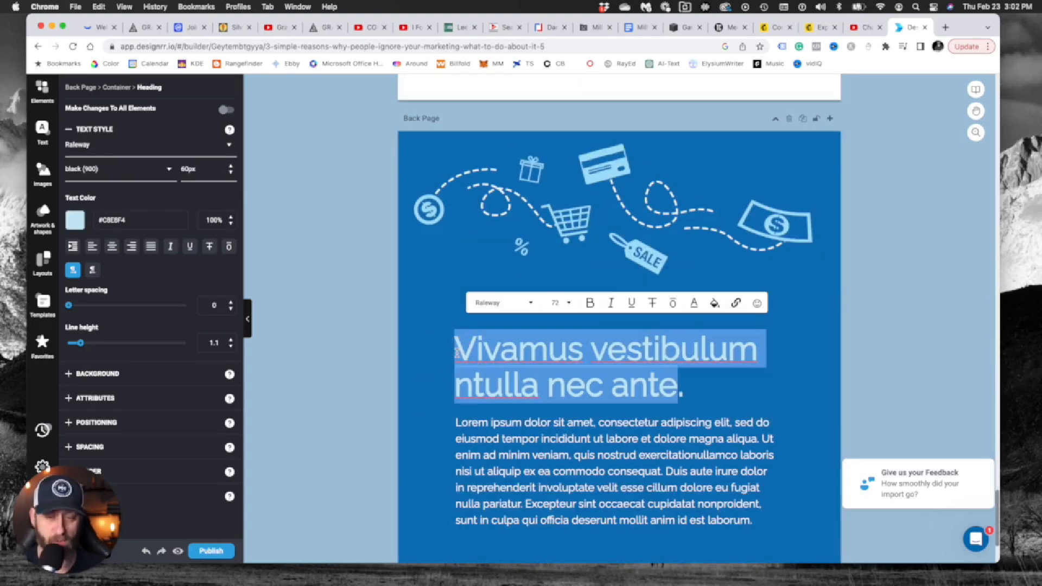
{"action": "type", "text": "Call to "}
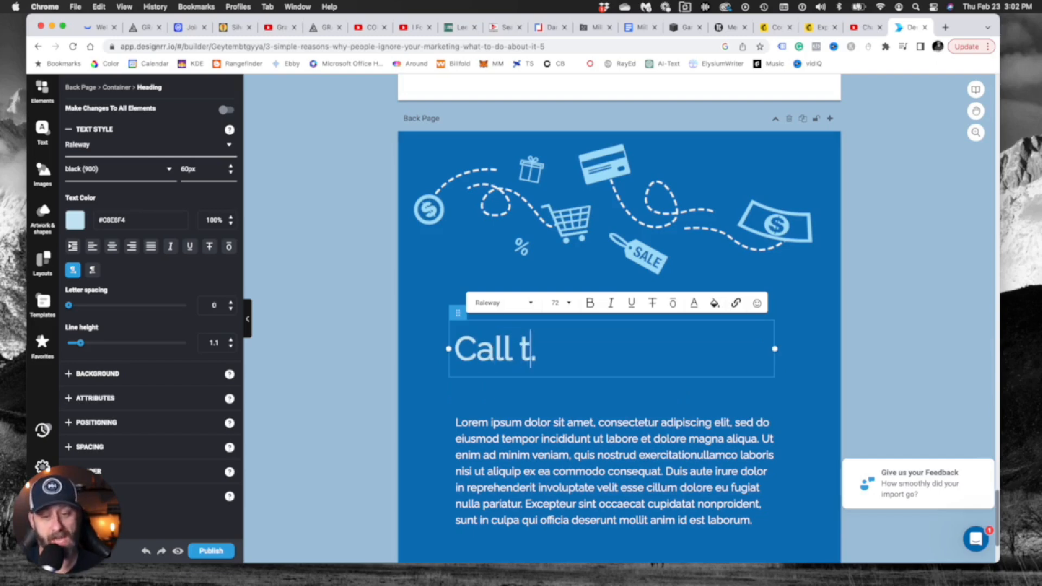
{"action": "type", "text": "action ww"}
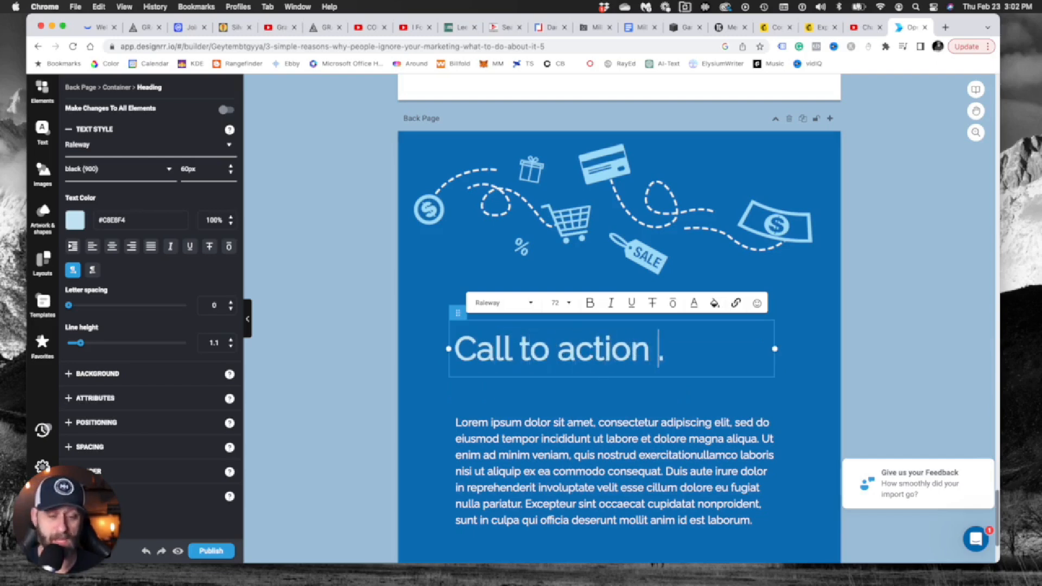
{"action": "type", "text": "w.w."}
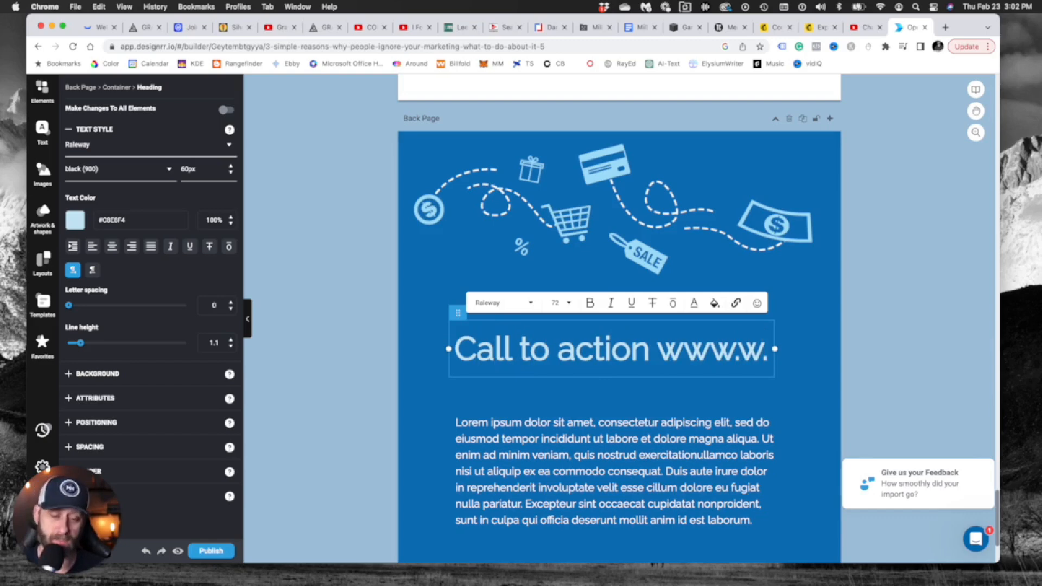
{"action": "key", "text": "BackSpace"}
{"action": "type", "text": "whatever"}
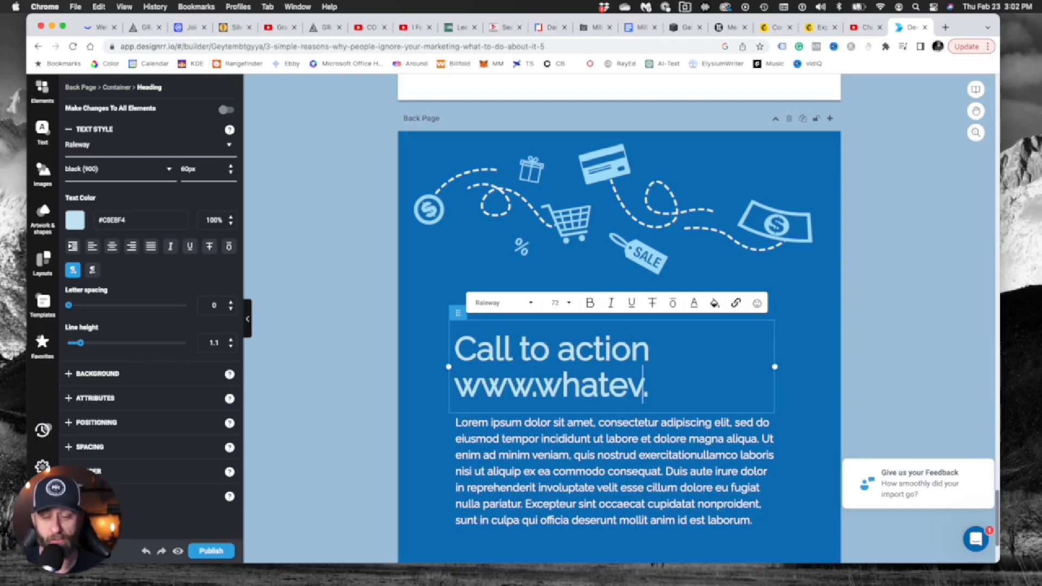
{"action": "key", "text": "Right"}
{"action": "type", "text": "com"}
Step: View the link options for the back page's call-to-action heading text
{"action": "left_click_drag", "start_coordinate": [744, 387], "coordinate": [454, 348]}
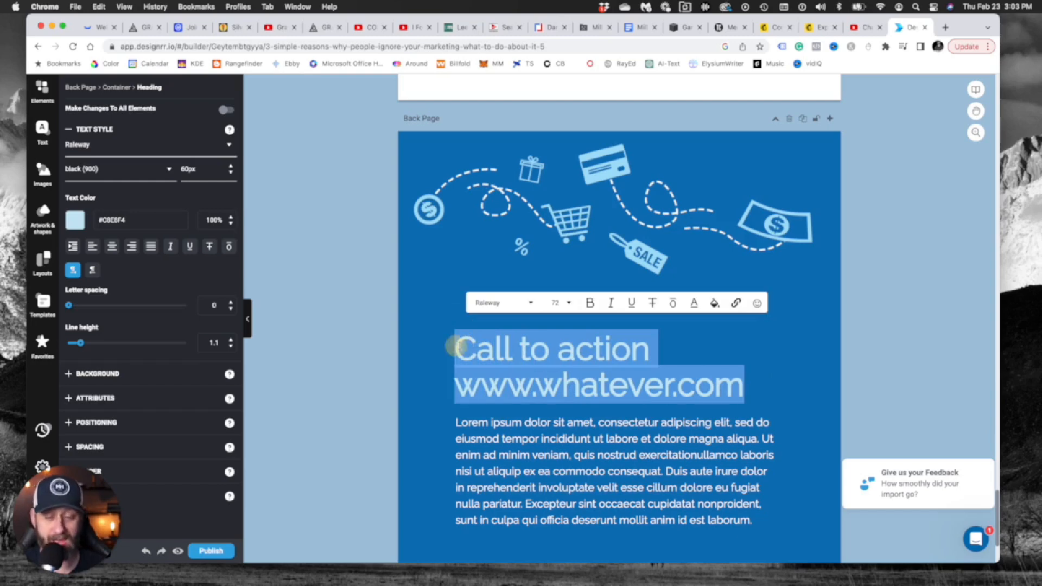
{"action": "left_click", "coordinate": [736, 303]}
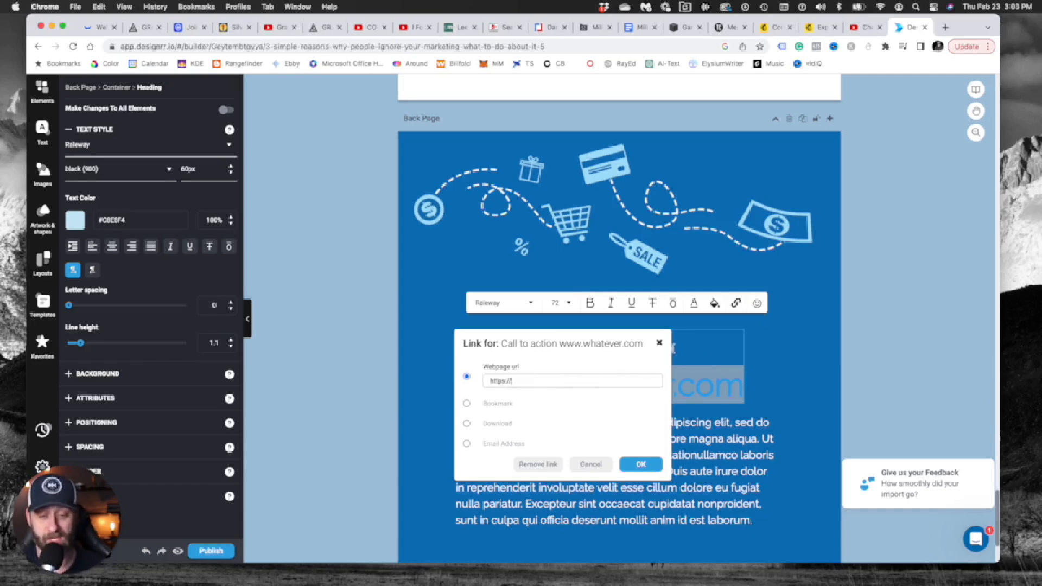
{"action": "left_click", "coordinate": [659, 342]}
Step: Add an embedded video element below the second paragraph of the first regular page, leaving its video URL empty
{"action": "scroll", "coordinate": [665, 438], "scroll_direction": "down", "scroll_amount": 15}
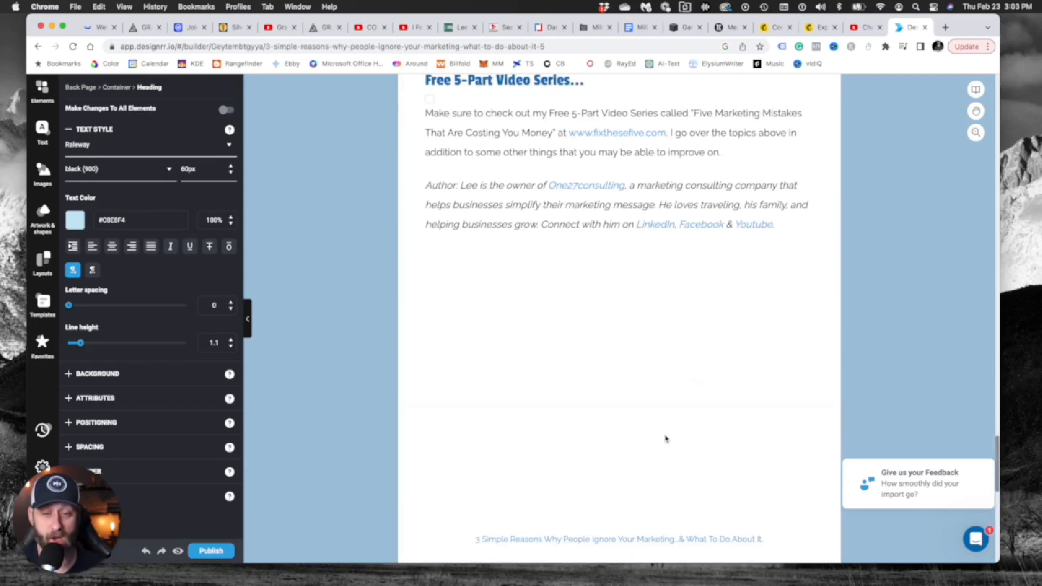
{"action": "scroll", "coordinate": [666, 438], "scroll_direction": "up", "scroll_amount": 10}
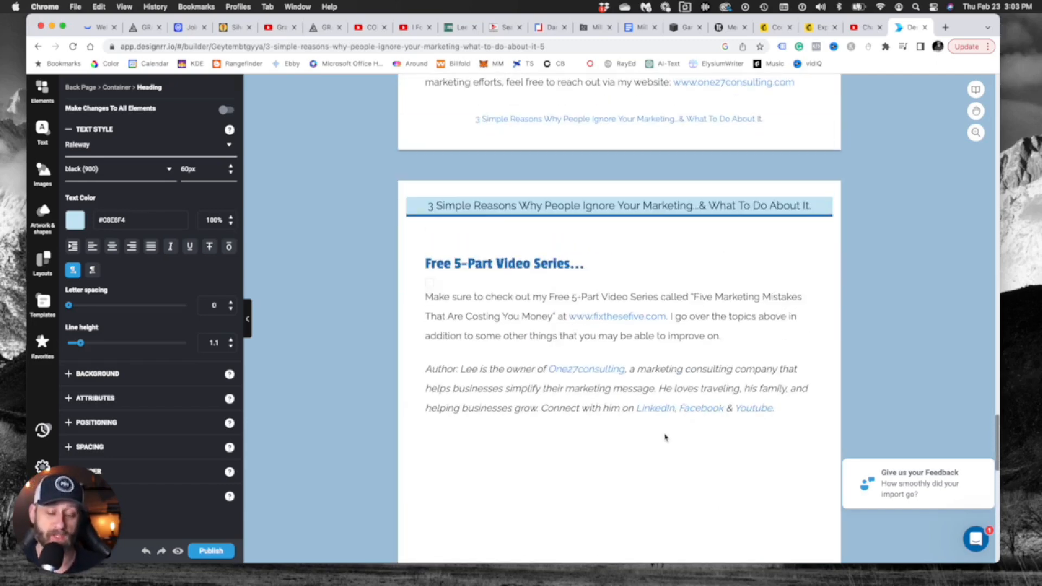
{"action": "scroll", "coordinate": [666, 438], "scroll_direction": "up", "scroll_amount": 15}
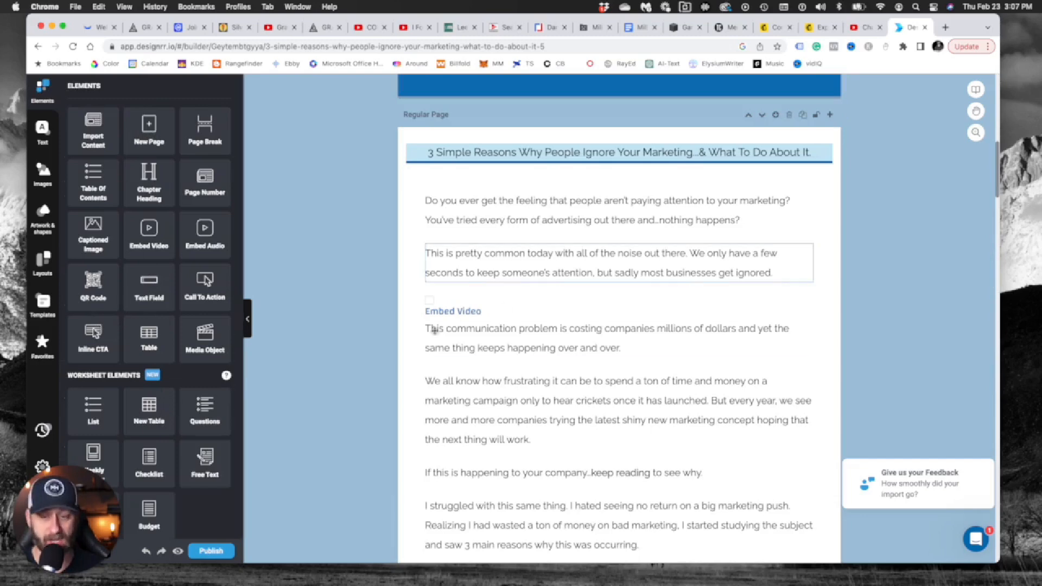
{"action": "left_click_drag", "start_coordinate": [148, 228], "coordinate": [486, 271]}
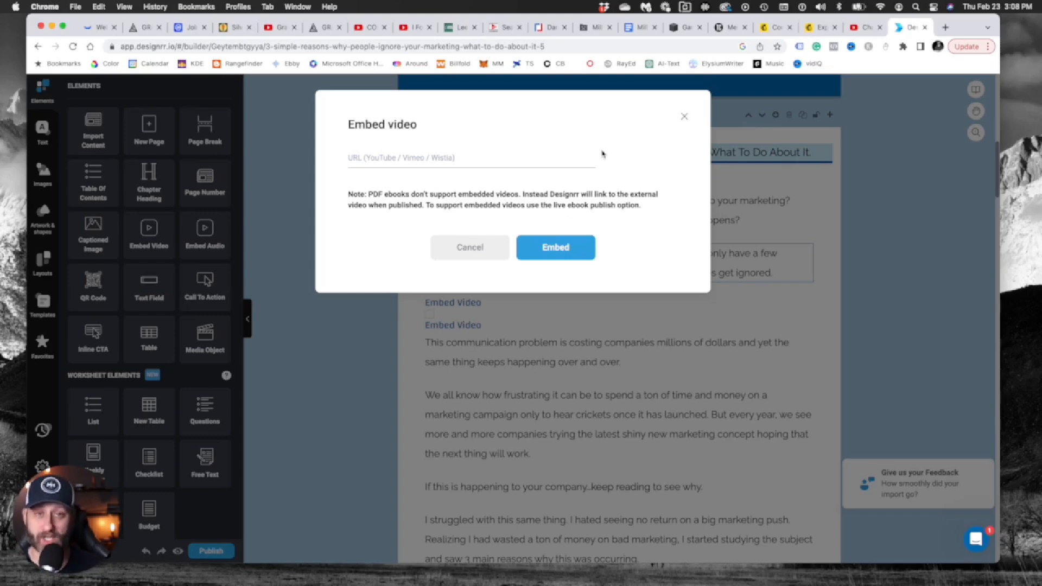
{"action": "left_click", "coordinate": [684, 116]}
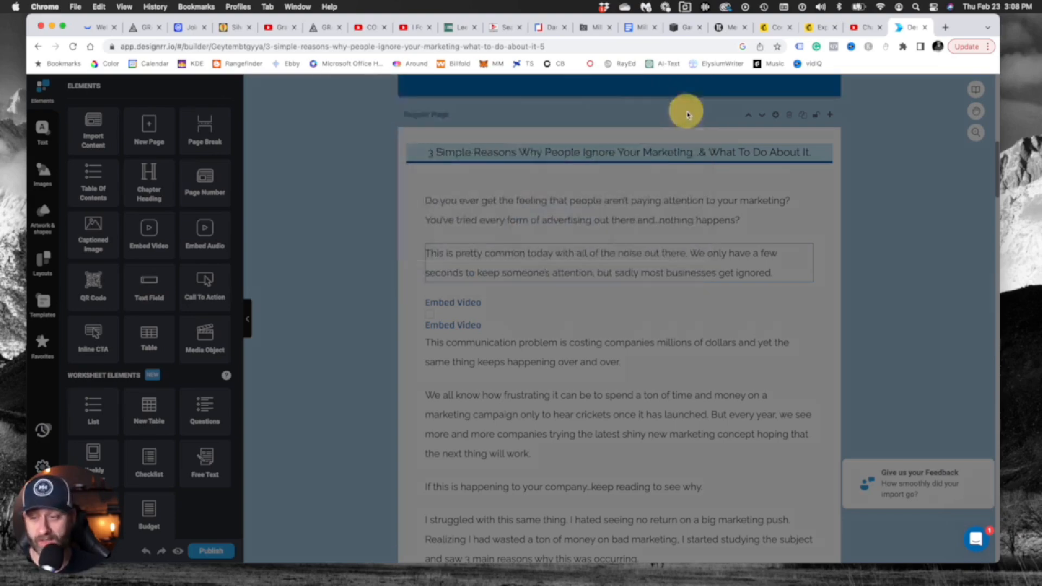
Step: Try to add a QR code above the second paragraph of the first regular page, and dismiss its URL setup
{"action": "left_click_drag", "start_coordinate": [91, 296], "coordinate": [471, 239]}
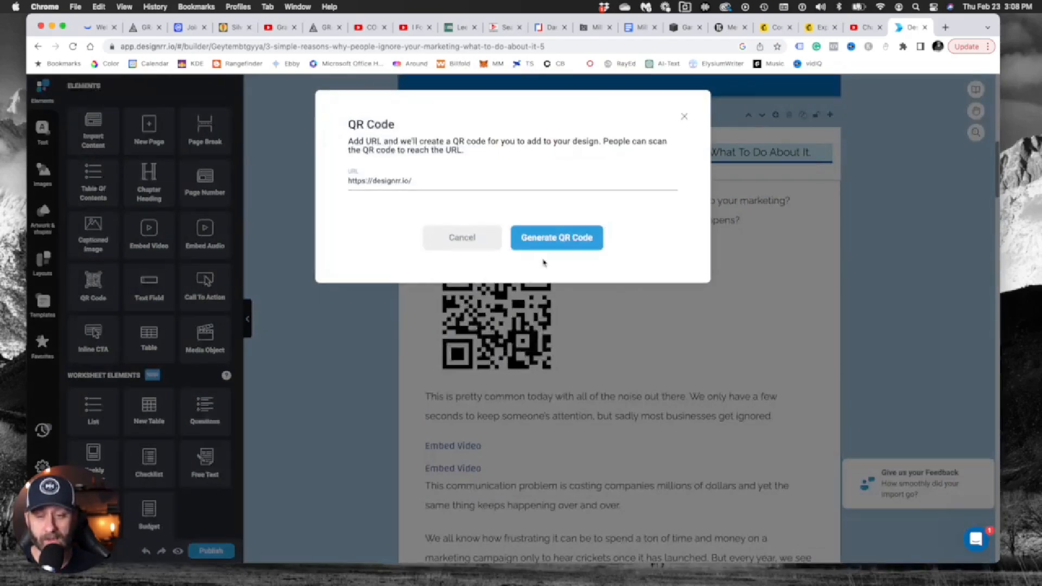
{"action": "left_click", "coordinate": [684, 116]}
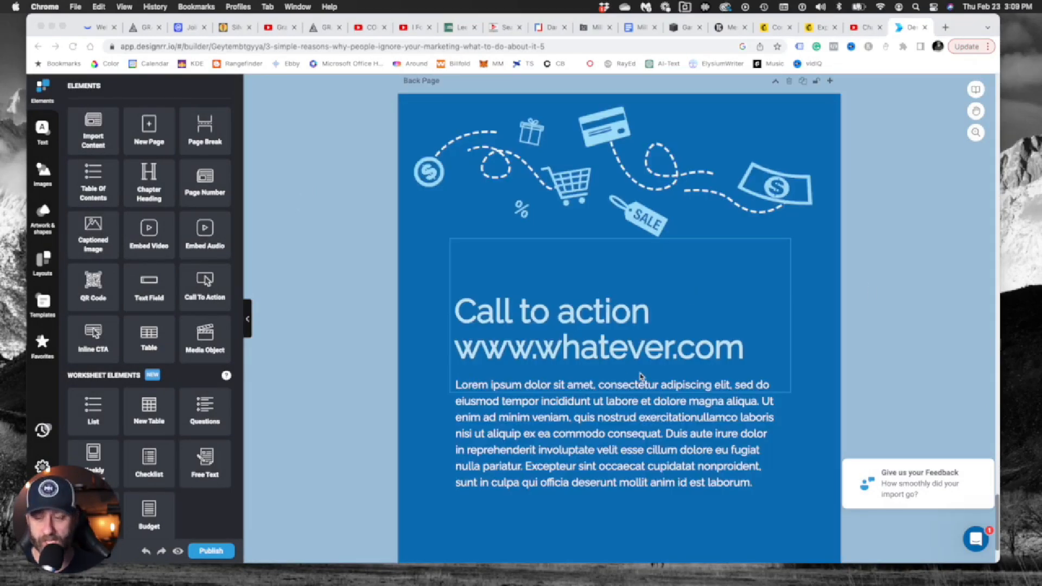
Step: Publish the ebook by exporting it as a PDF for Adobe Reader
{"action": "left_click", "coordinate": [211, 553]}
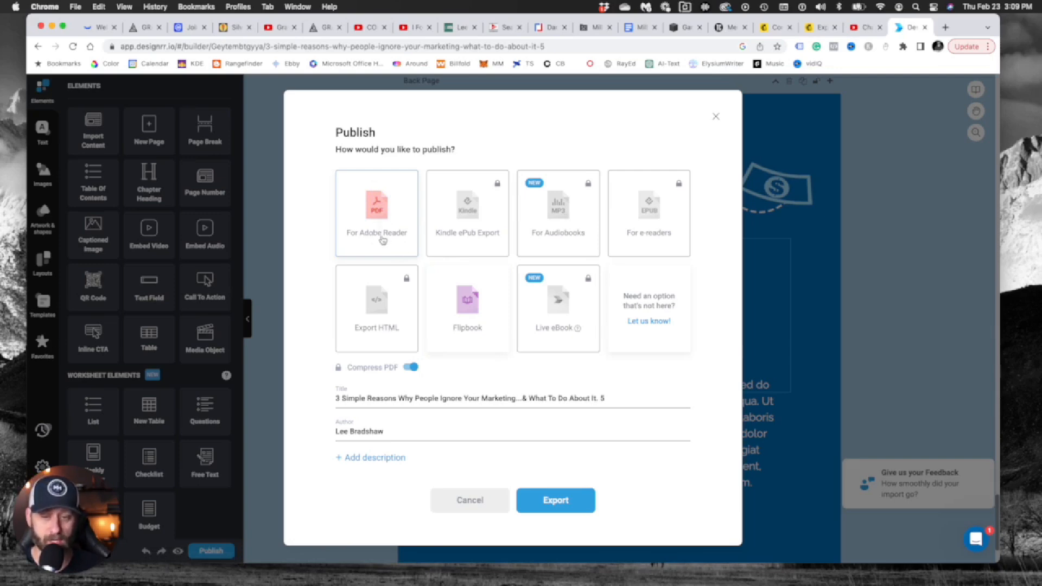
{"action": "left_click", "coordinate": [538, 505]}
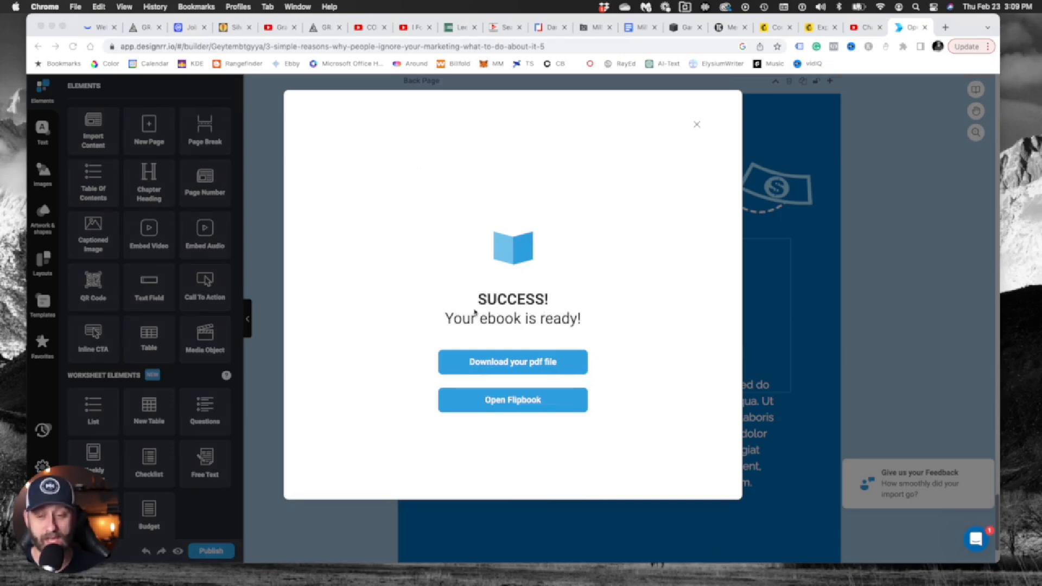
Step: Open the flipbook version of the exported ebook and page forward from the cover to pages 4-5
{"action": "left_click", "coordinate": [522, 407]}
{"action": "left_click", "coordinate": [505, 404]}
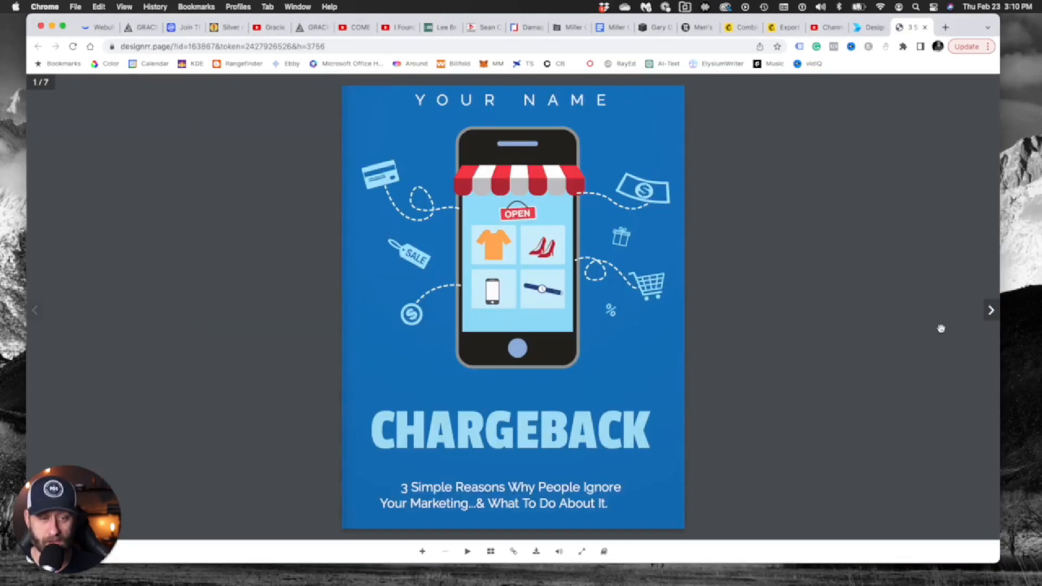
{"action": "left_click", "coordinate": [988, 312]}
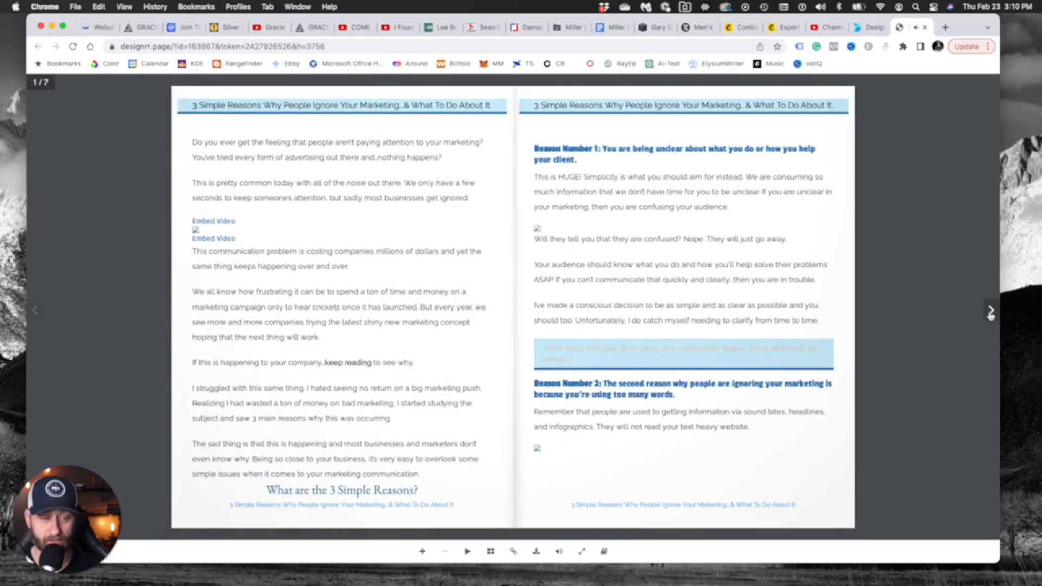
{"action": "left_click", "coordinate": [988, 312]}
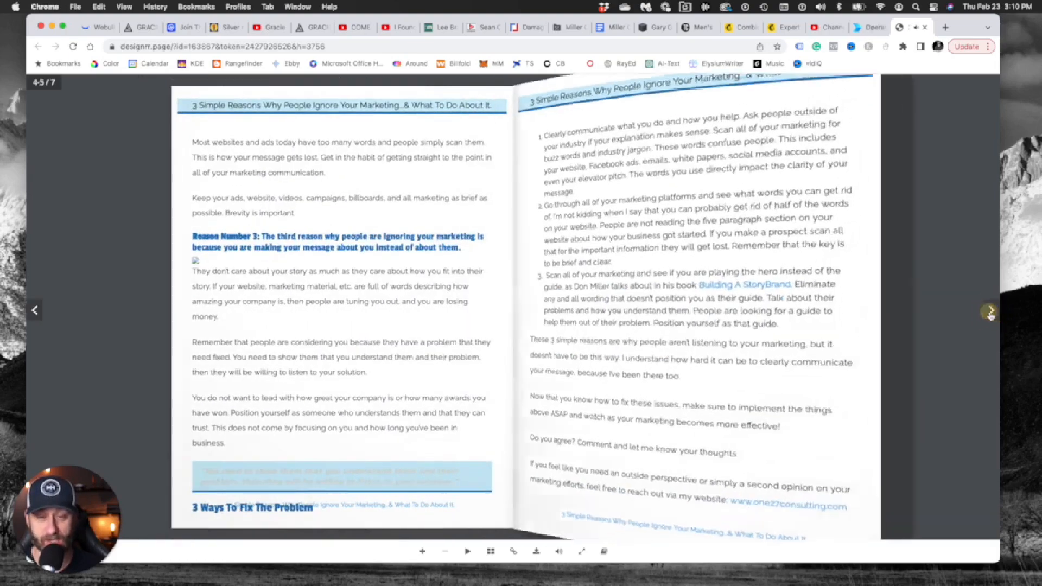